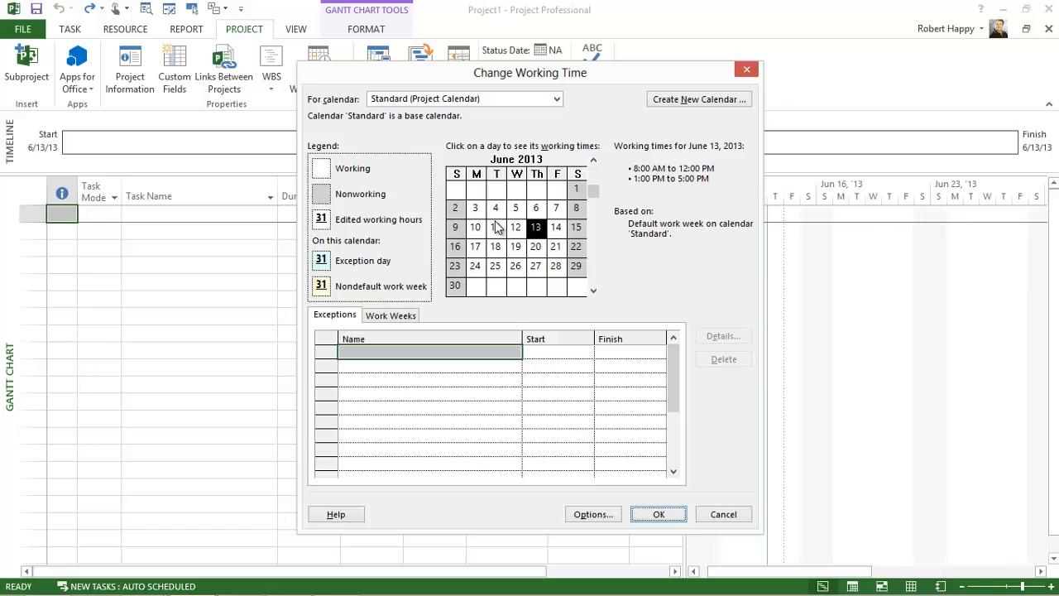
Step: Create a base calendar named Training One Calendar as a copy of the Standard calendar
click(674, 101)
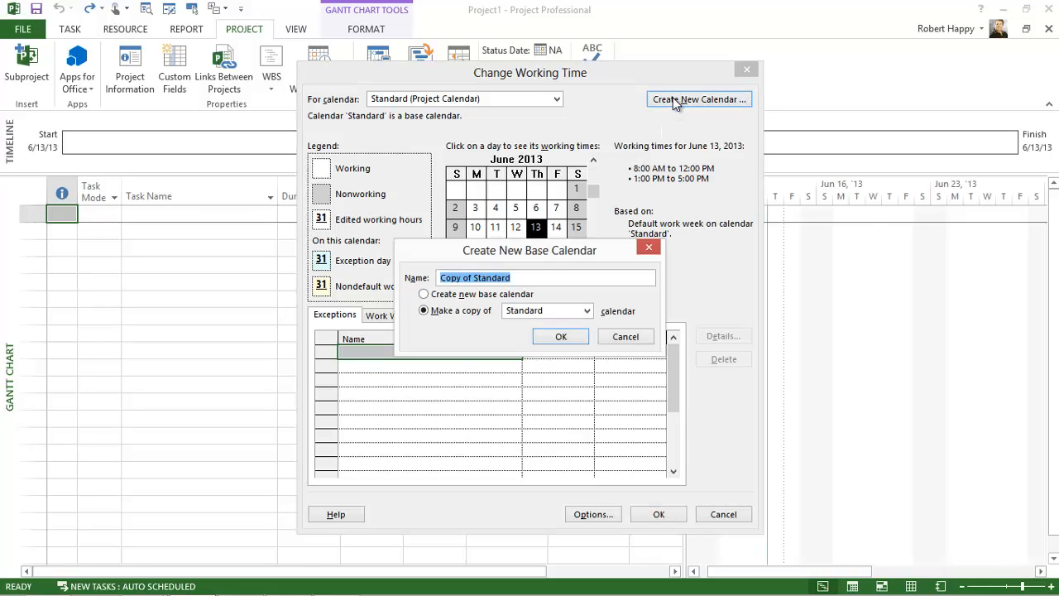
text(Training )
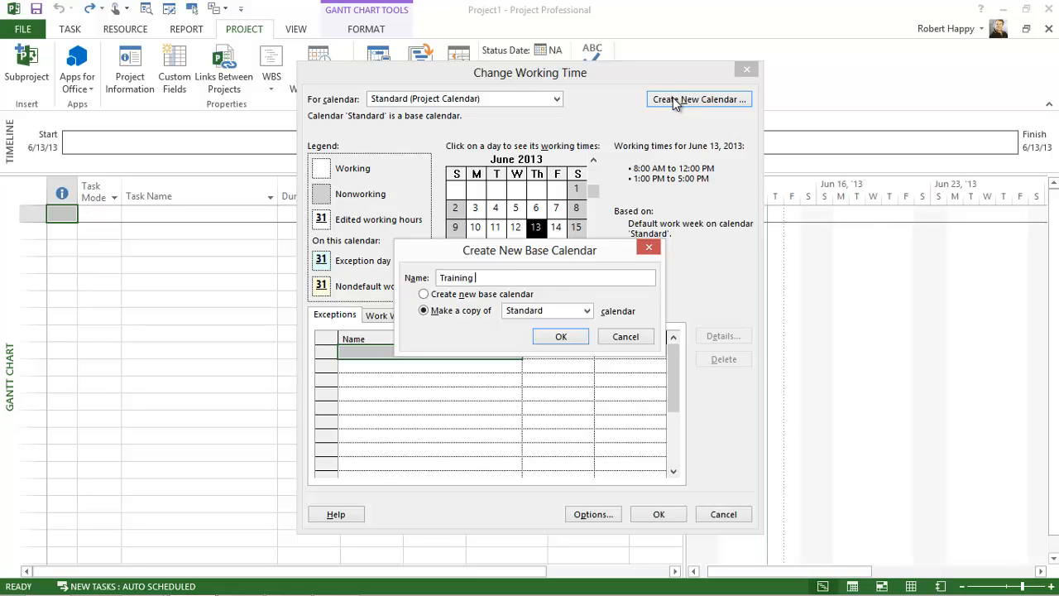
text(One Calendar)
click(560, 338)
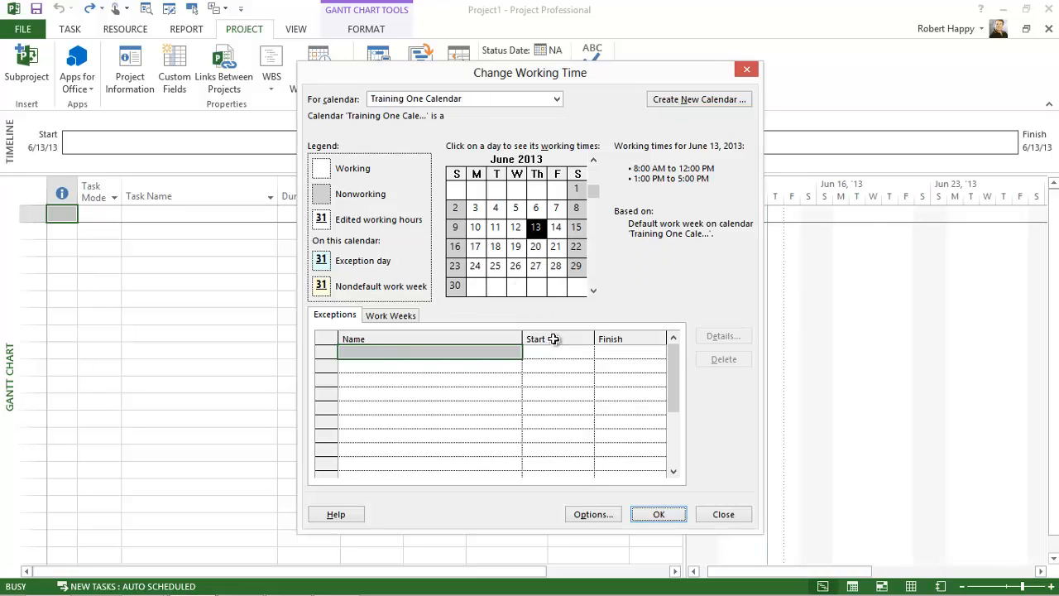
Step: Add a nonworking exception named July 4th Holiday for July 4 to 5, 2013, in Training One Calendar
click(595, 292)
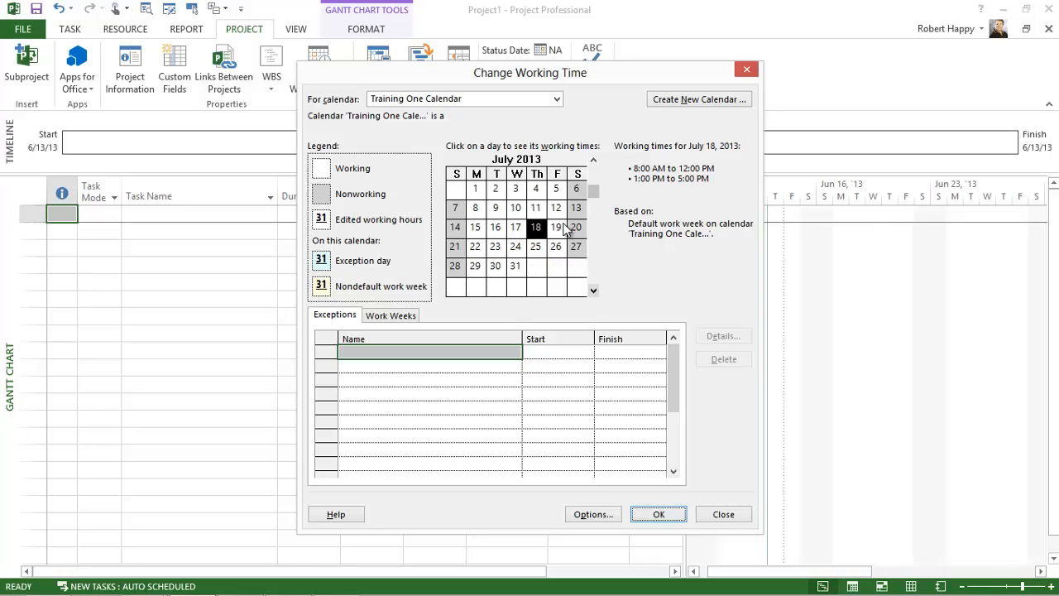
click(535, 190)
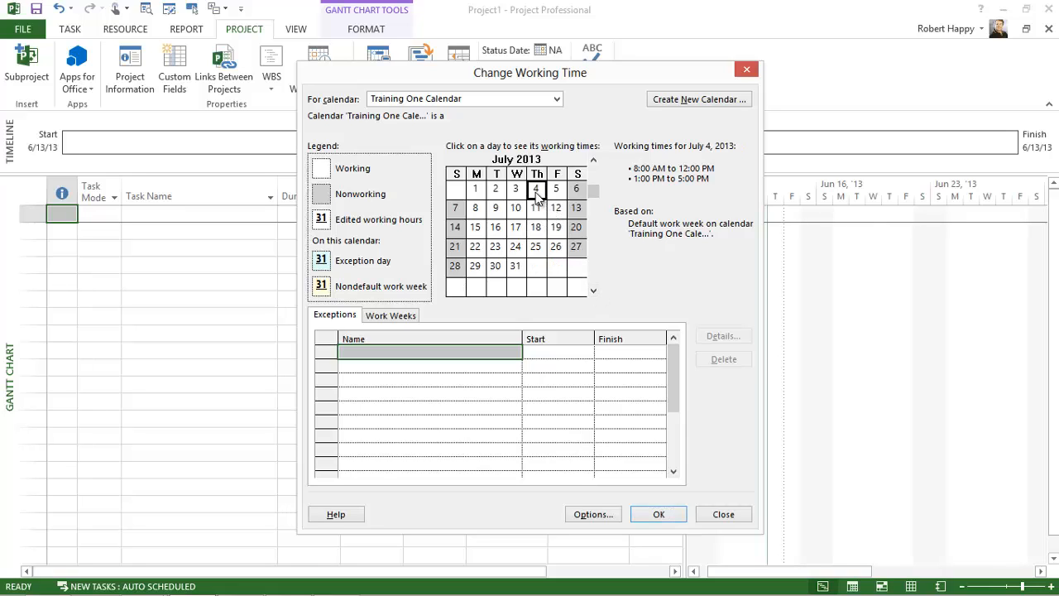
click(392, 348)
text(J)
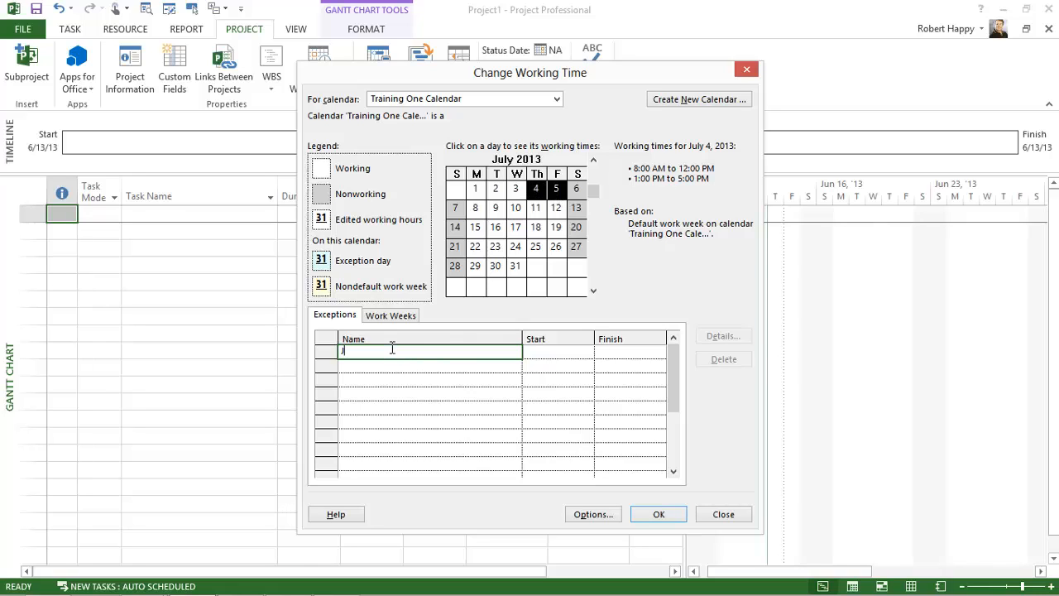
text(uly 4th Holiday)
key(Return)
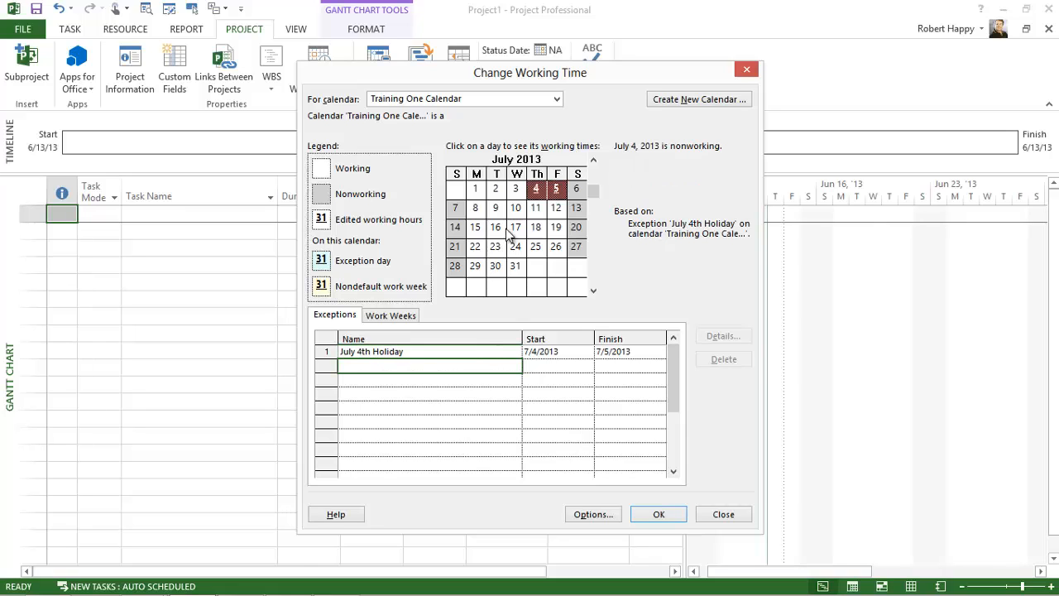
Step: Review the July 4th Holiday exception's recurrence details, the neighbouring working day and the project's schedule options
click(515, 190)
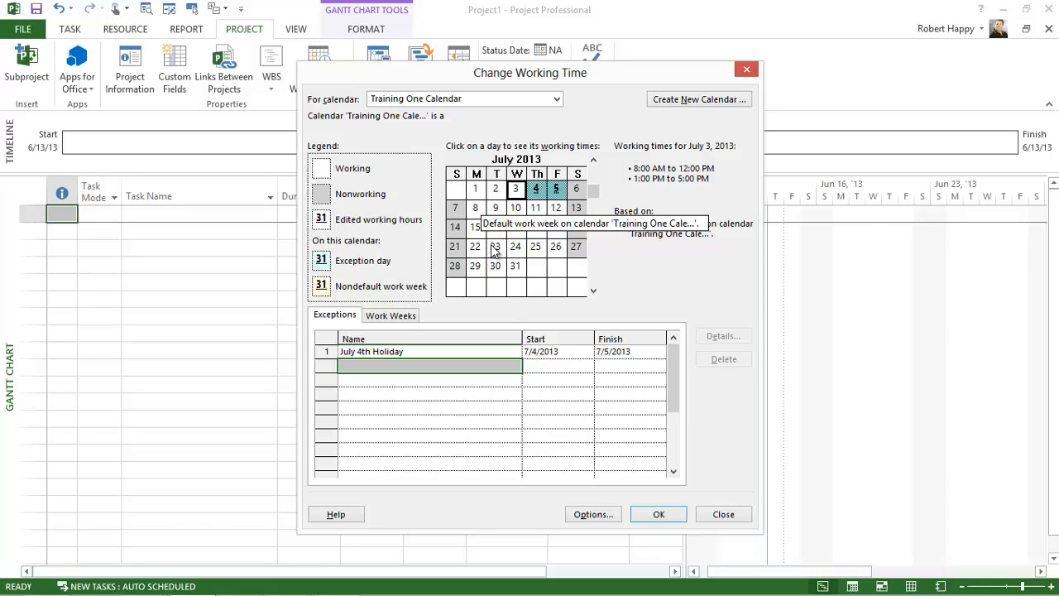
click(537, 190)
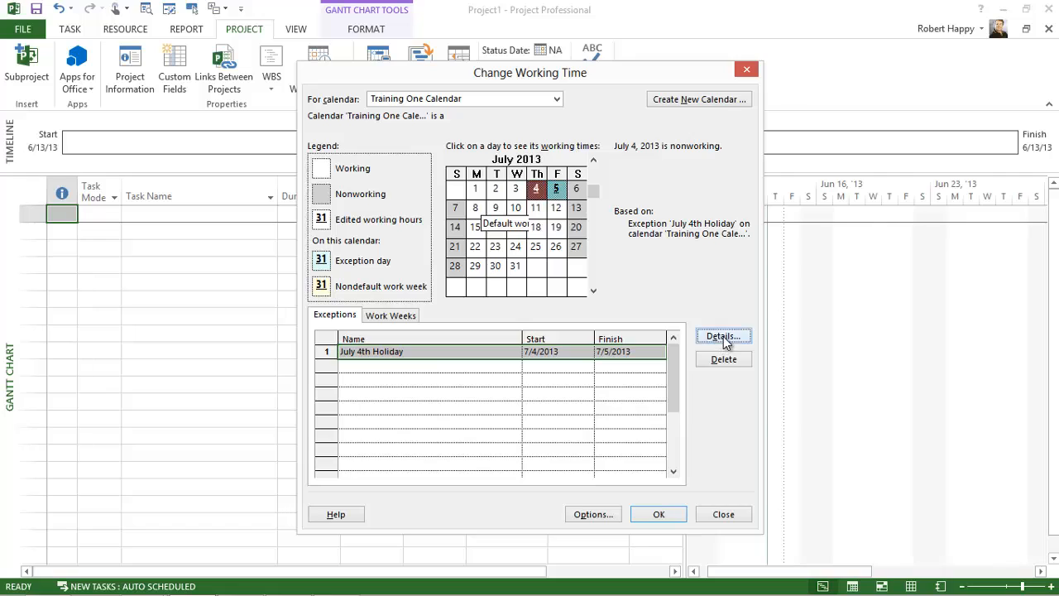
click(721, 337)
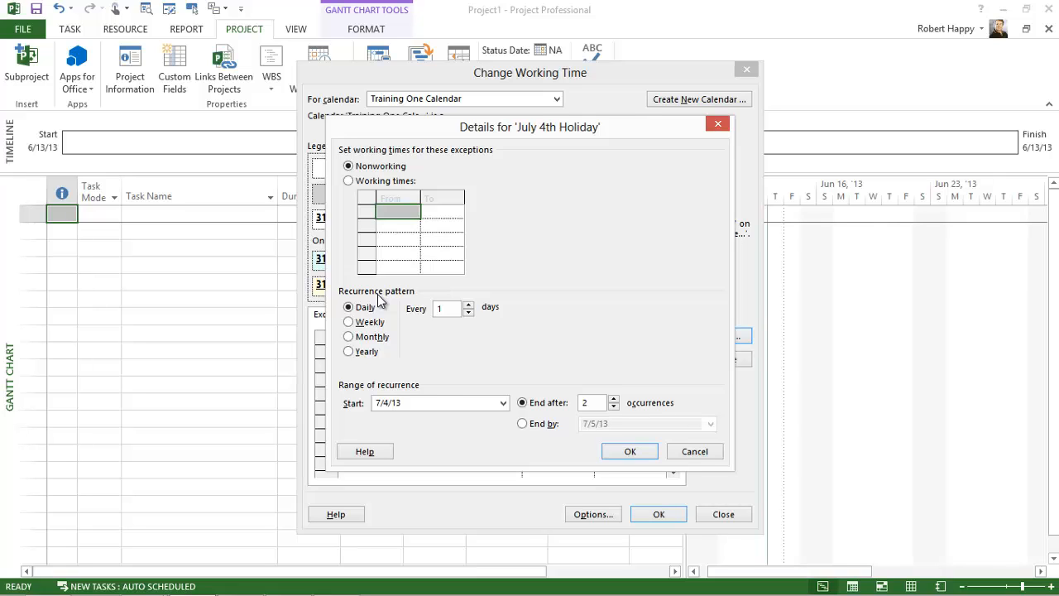
click(627, 451)
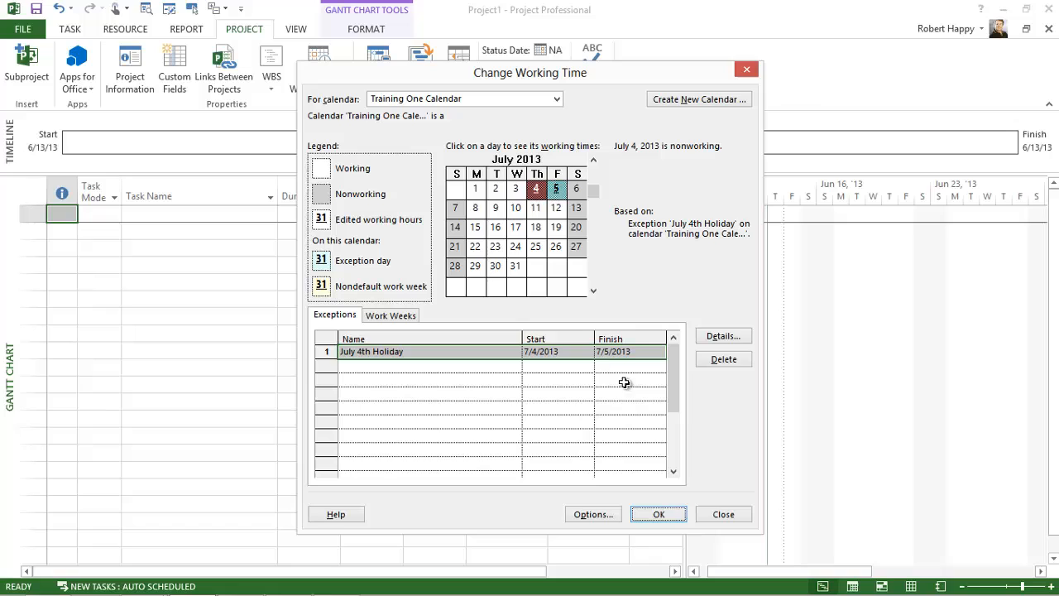
click(514, 192)
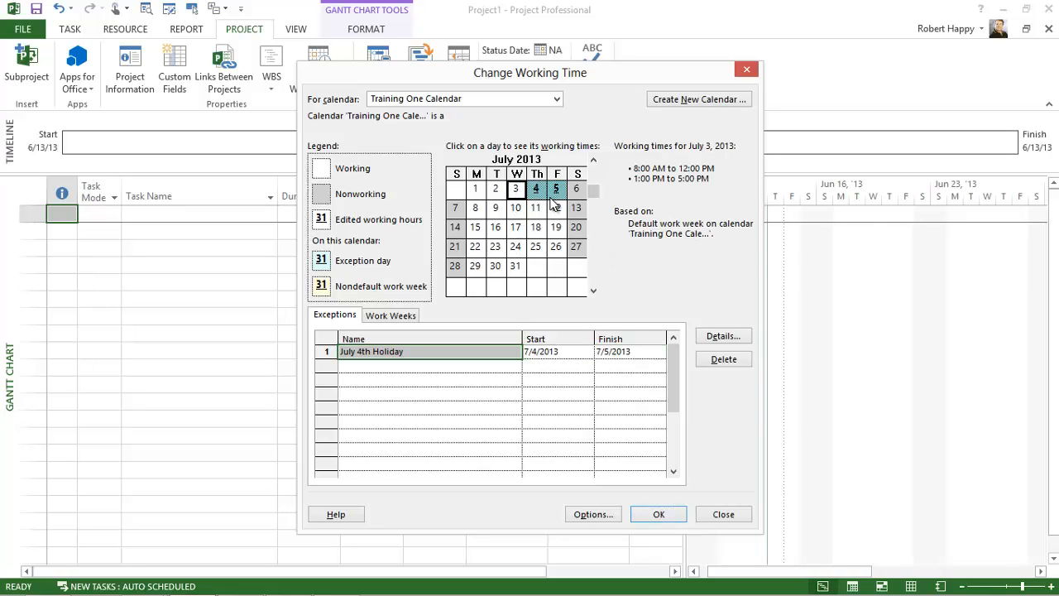
click(598, 516)
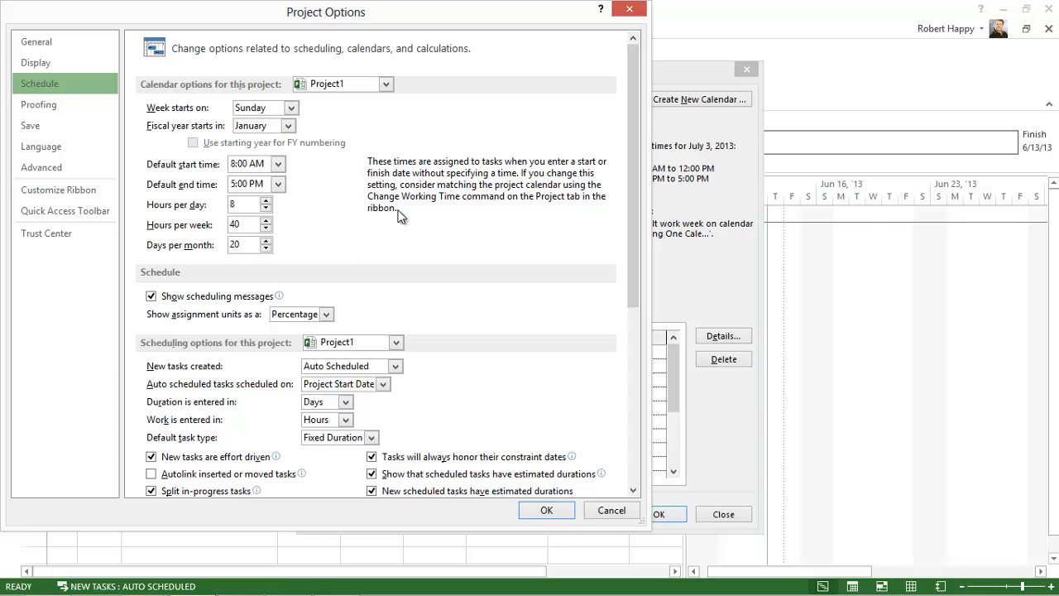
click(546, 510)
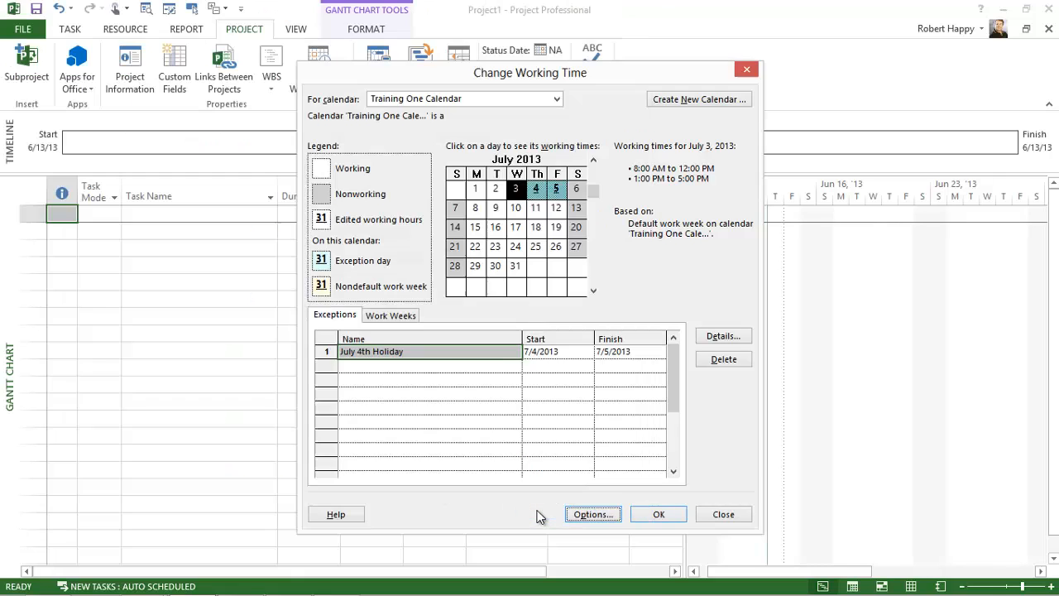
Step: Add a nonworking exception named Laobr Day on September 2, 2013, and save the calendar changes
click(474, 369)
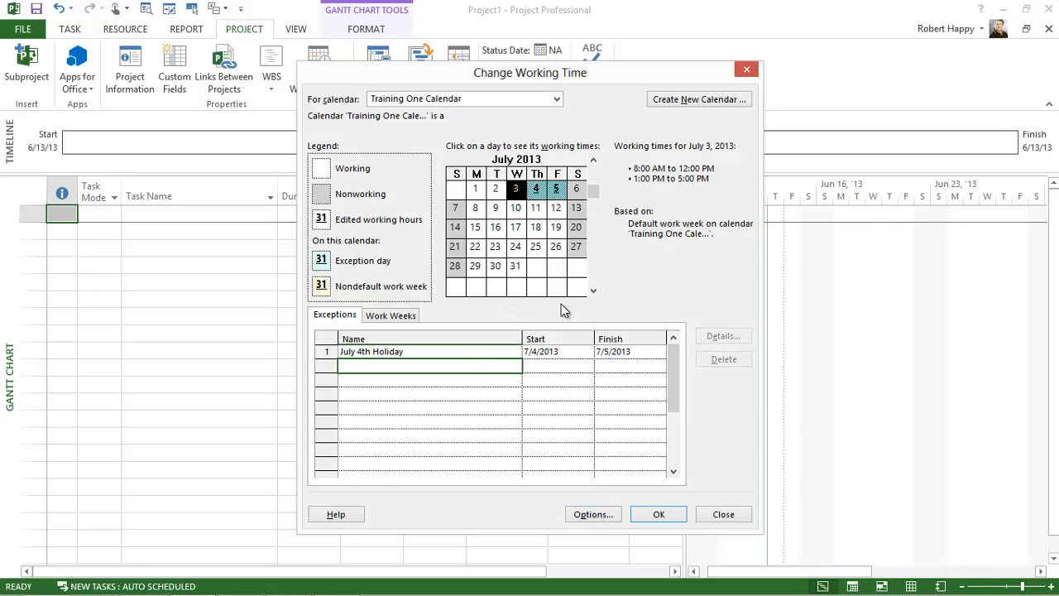
click(593, 292)
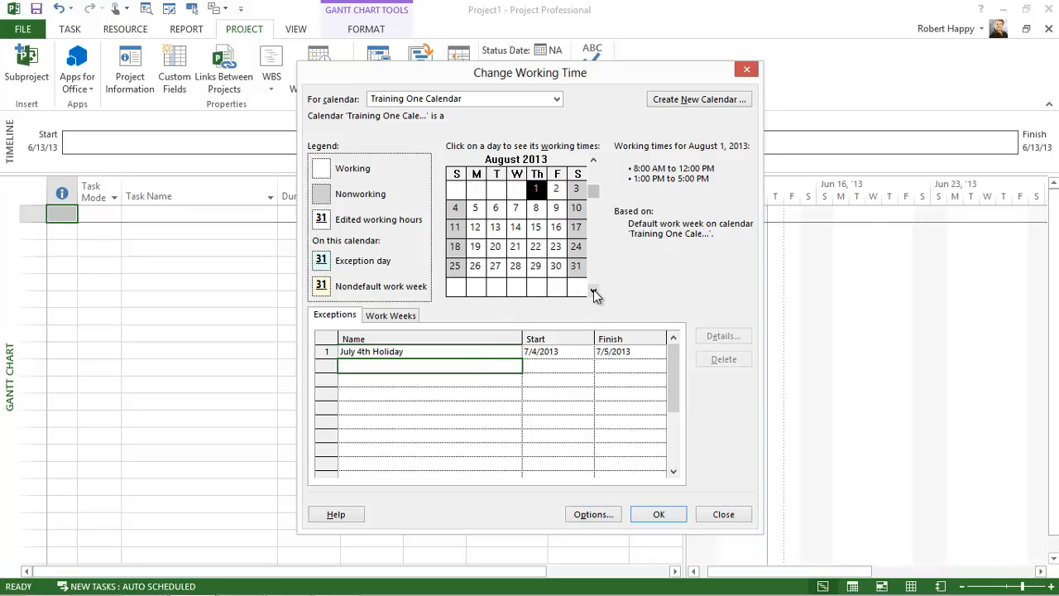
click(593, 291)
click(474, 192)
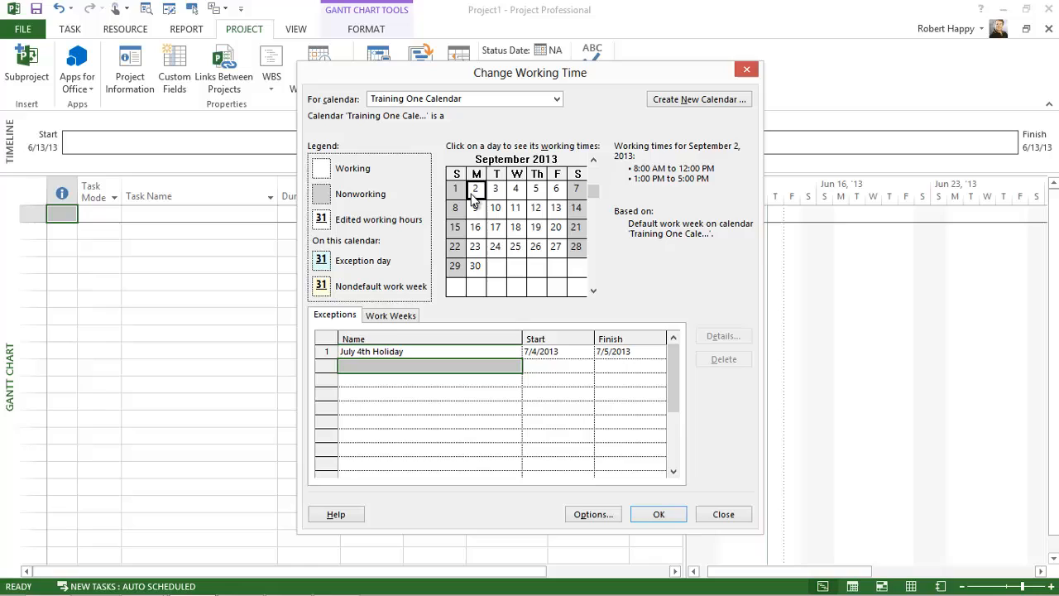
click(371, 365)
text(Laobr DAy)
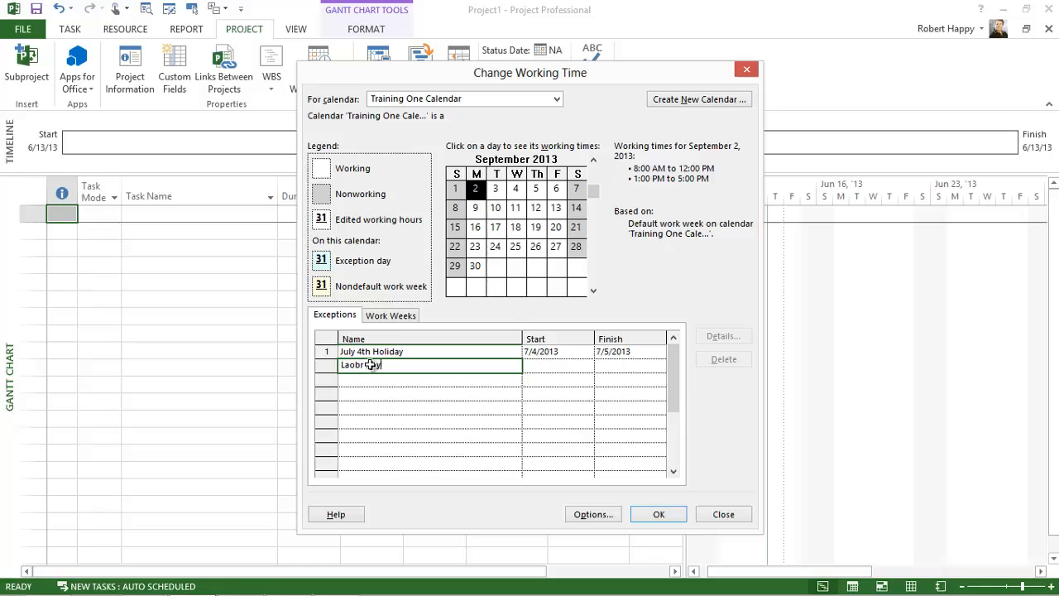
key(Return)
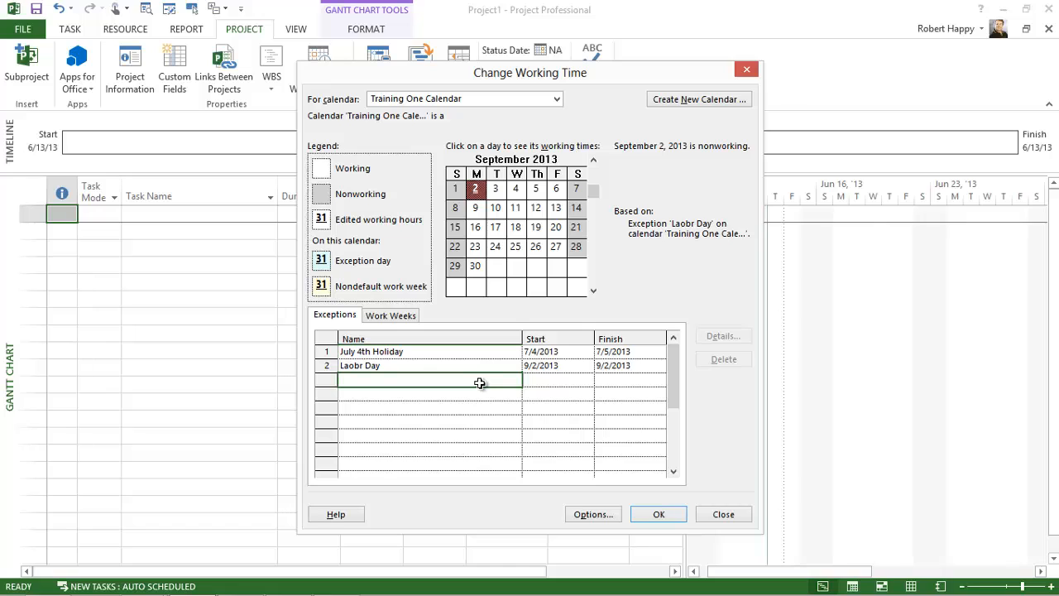
click(670, 514)
Step: Assign Training One Calendar as the project calendar in the project information
click(246, 215)
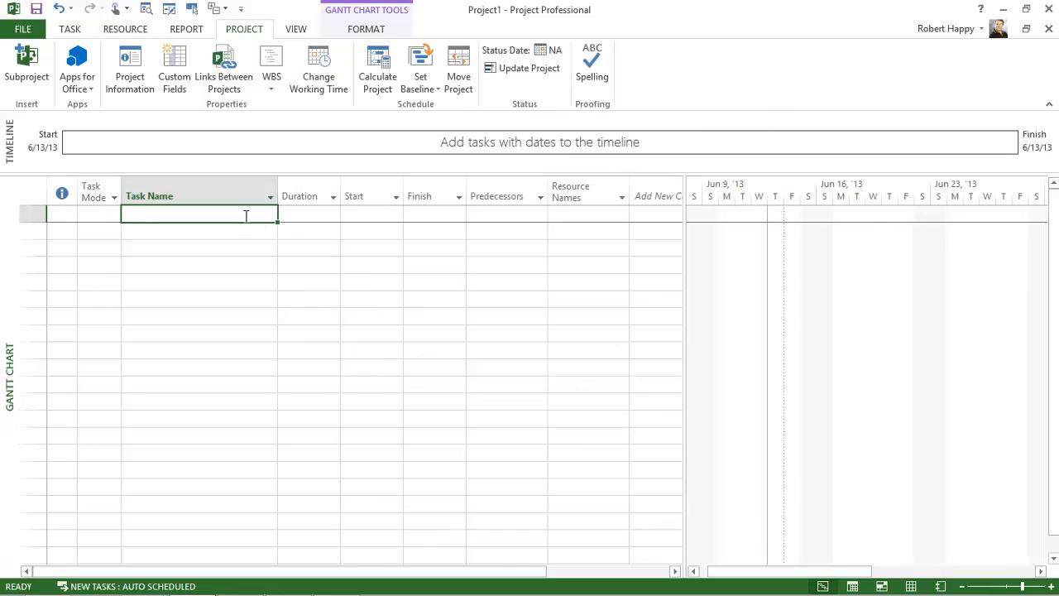
click(142, 72)
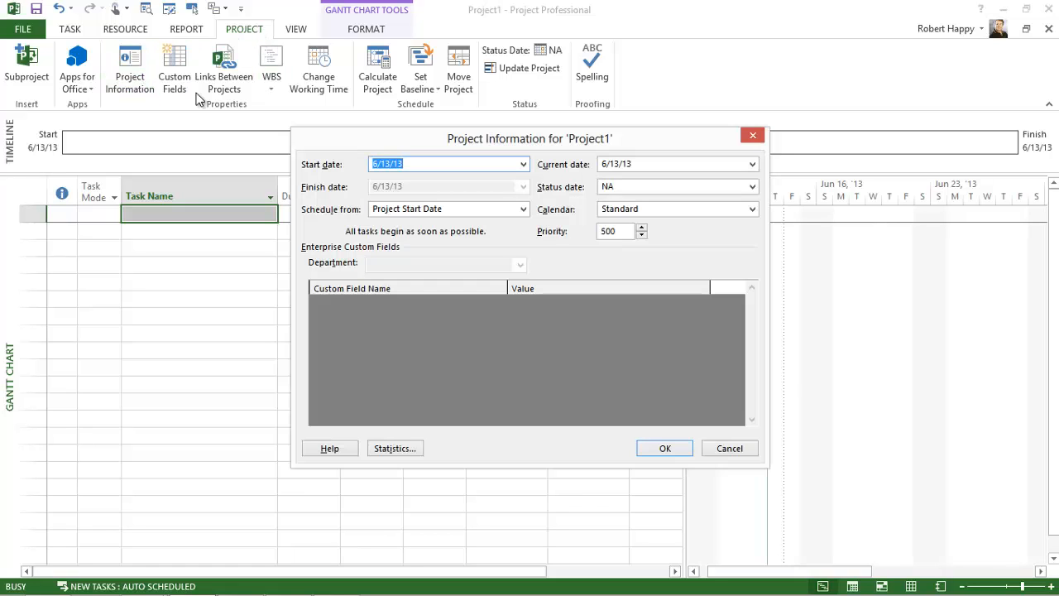
click(753, 210)
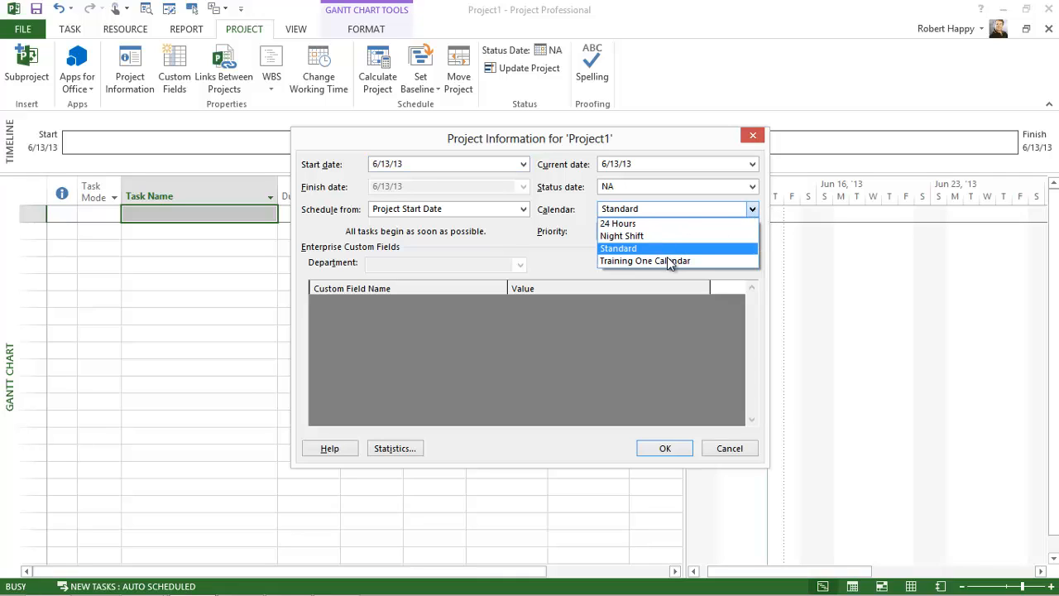
click(667, 261)
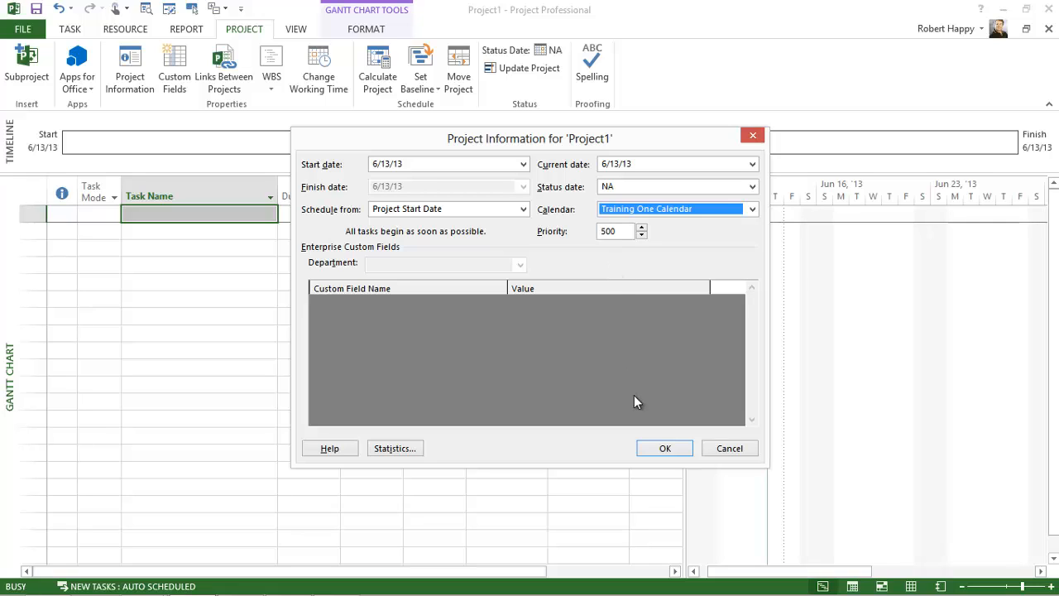
click(665, 449)
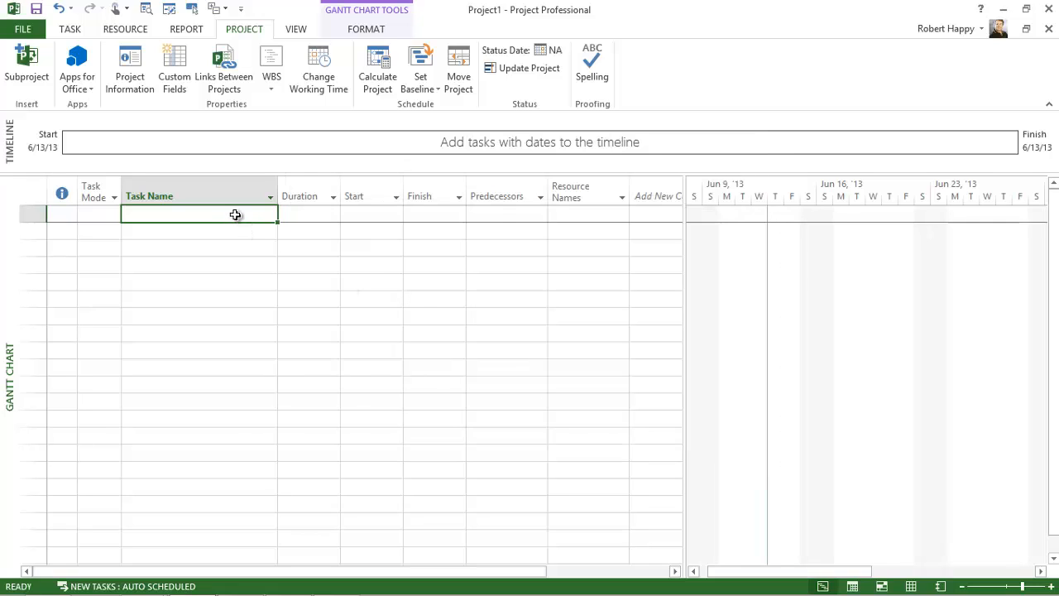
Step: Enter a task named Task 1 and keep its task-level calendar set to None in the advanced task information
text(Task 1)
key(Return)
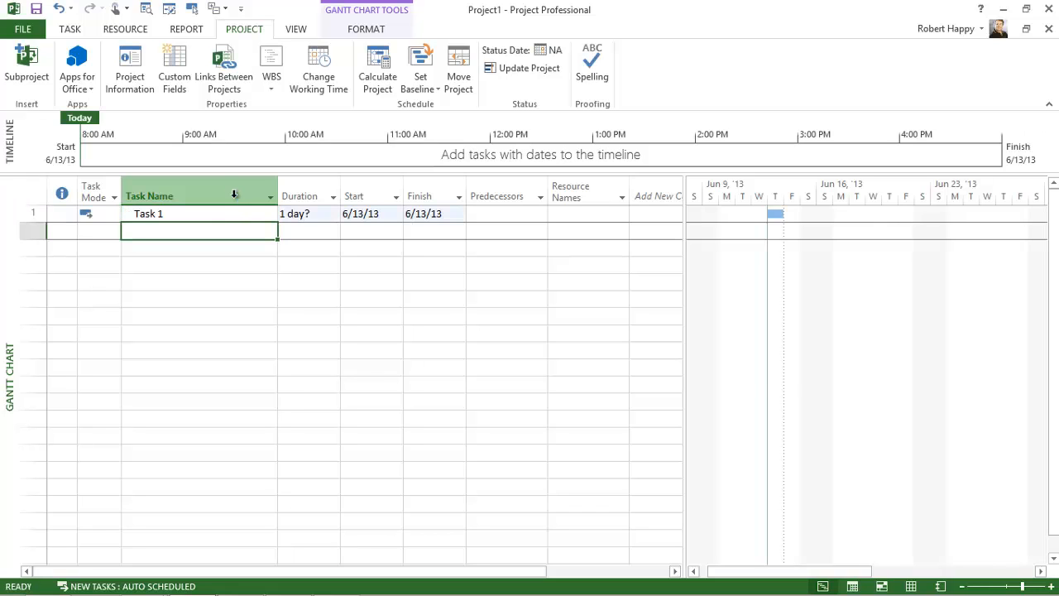
double_click(226, 215)
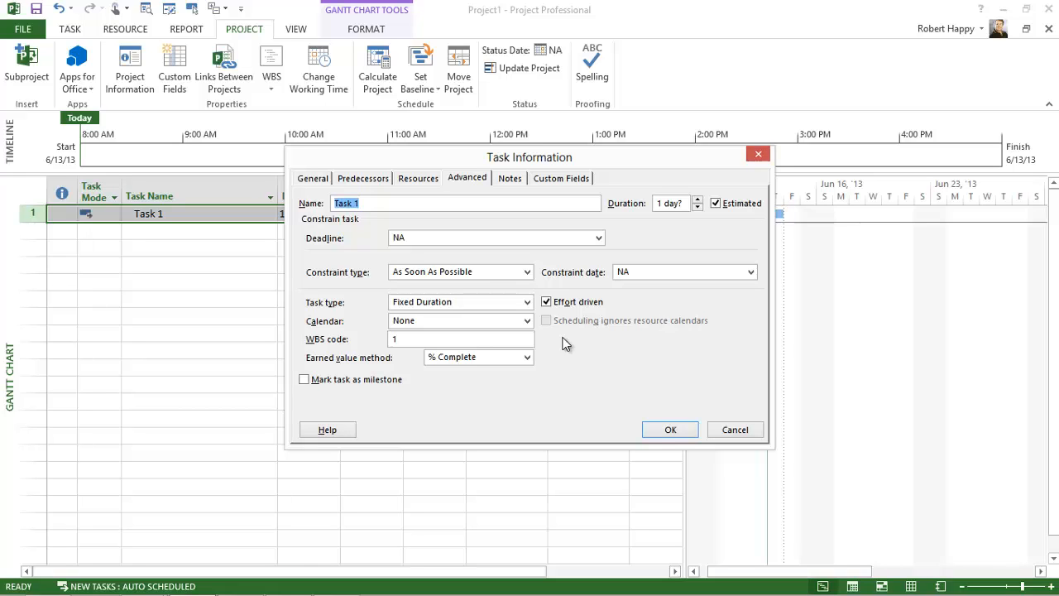
click(527, 321)
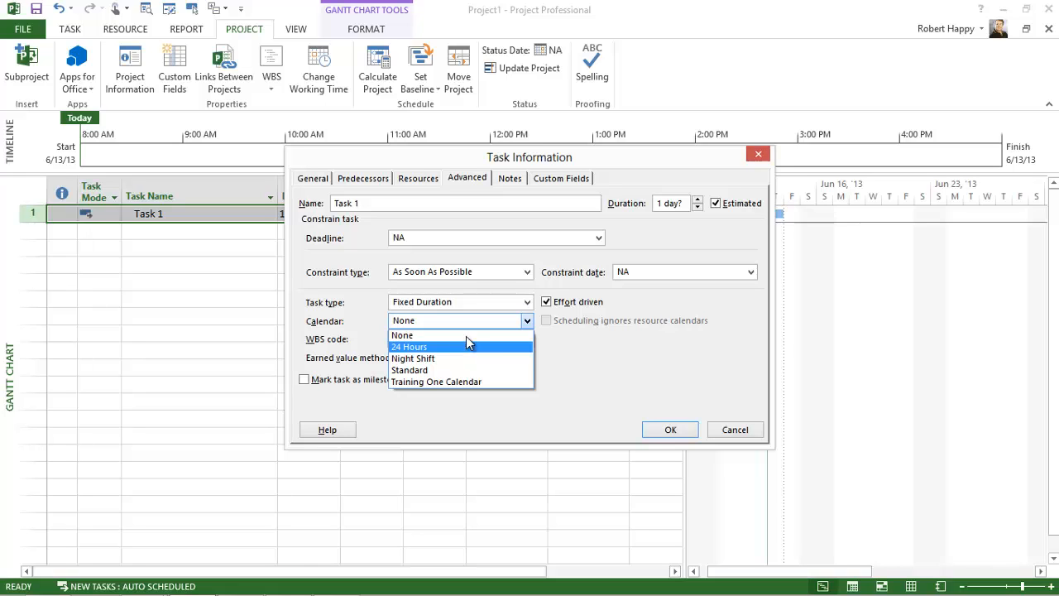
click(466, 335)
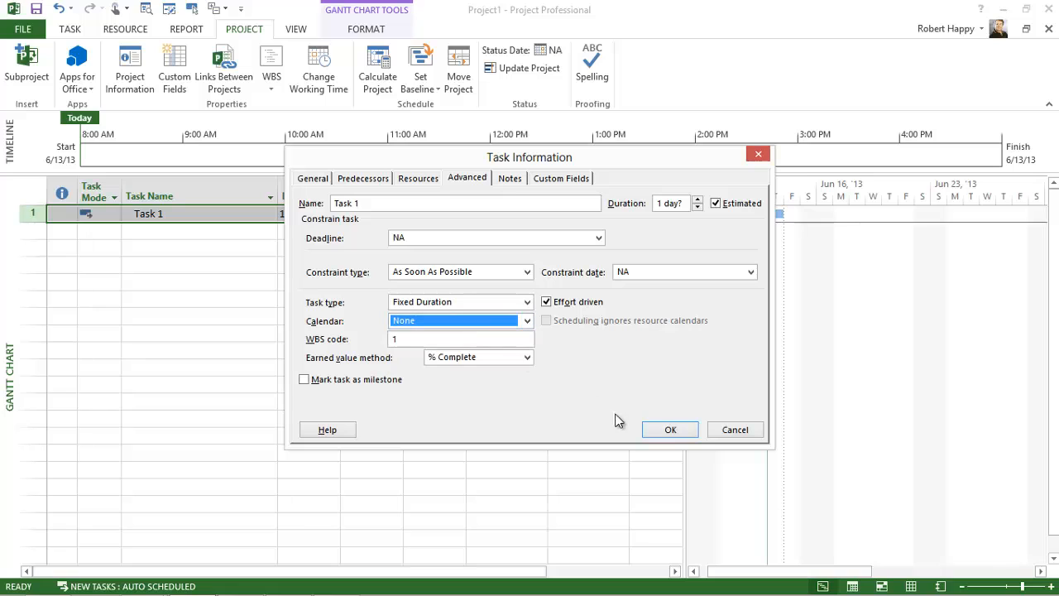
click(670, 430)
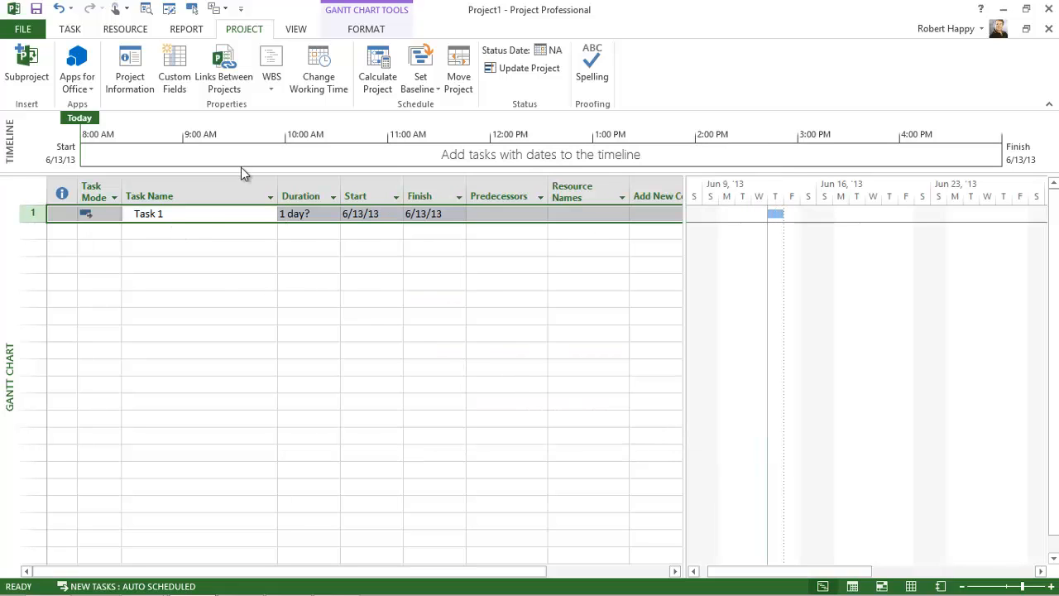
Step: Add the person's first name as a resource in the first row of the Resource Sheet
click(302, 29)
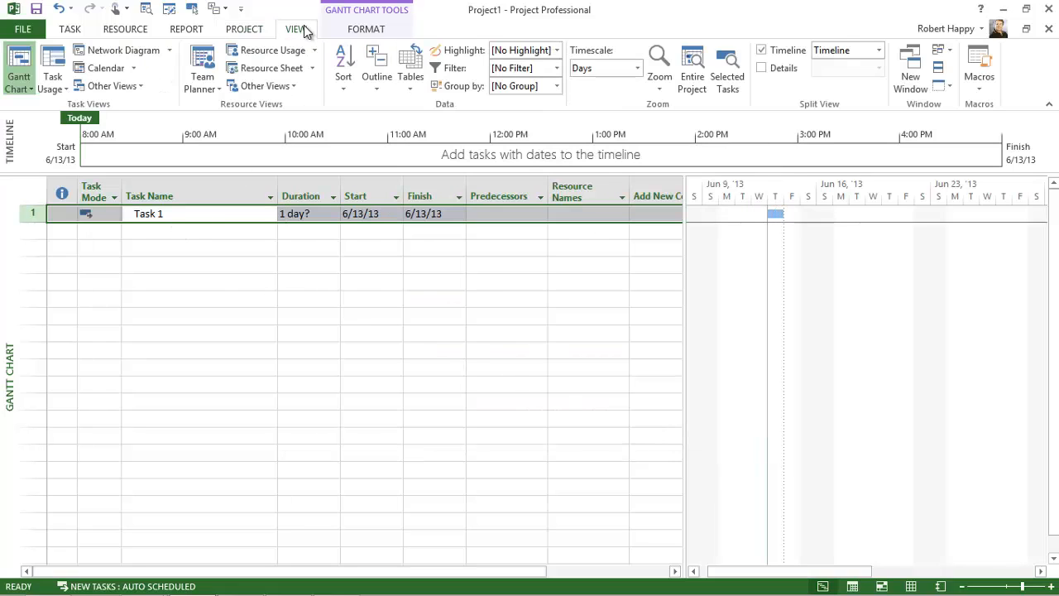
click(260, 76)
click(131, 202)
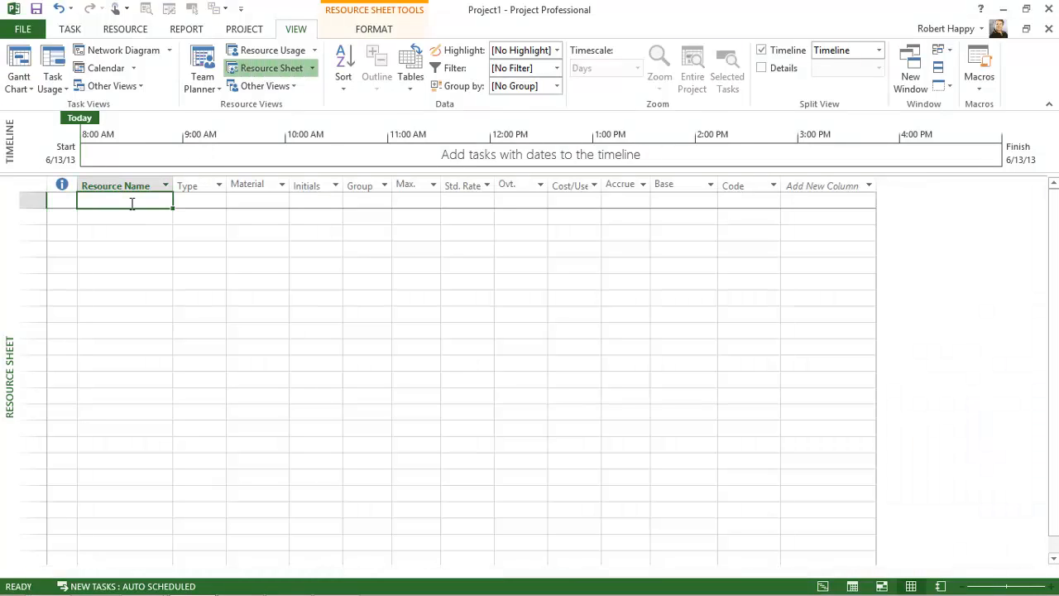
text(Robert)
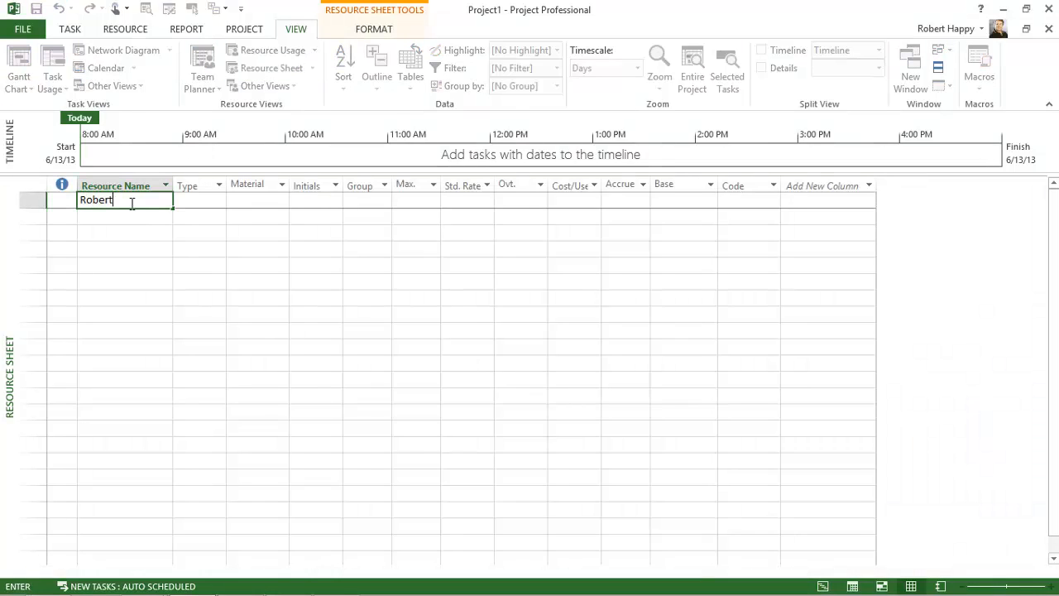
key(Return)
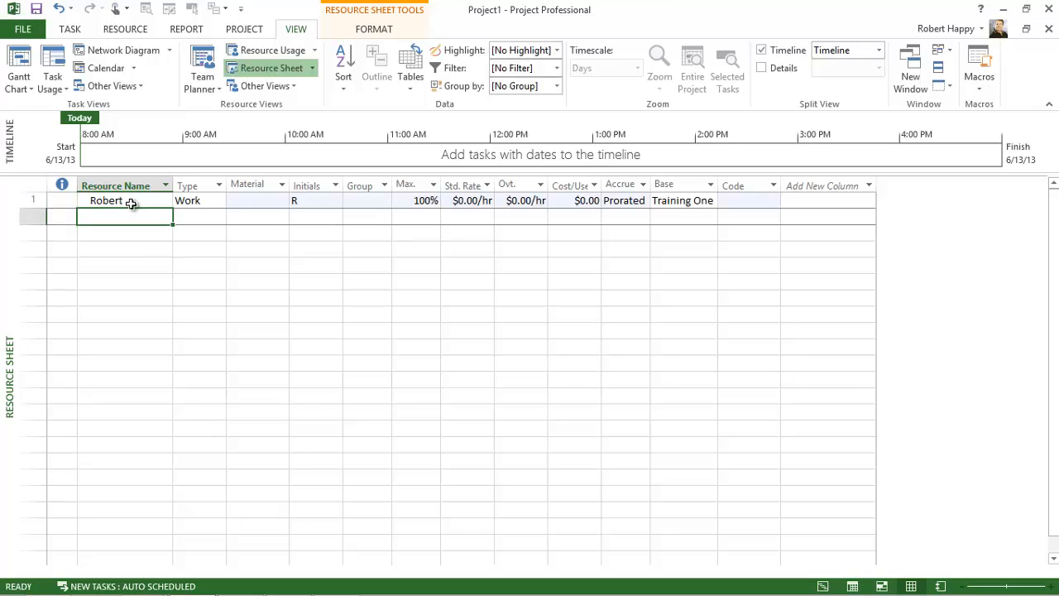
Step: Select Training One Calendar as the new resource's base calendar
click(131, 203)
click(692, 201)
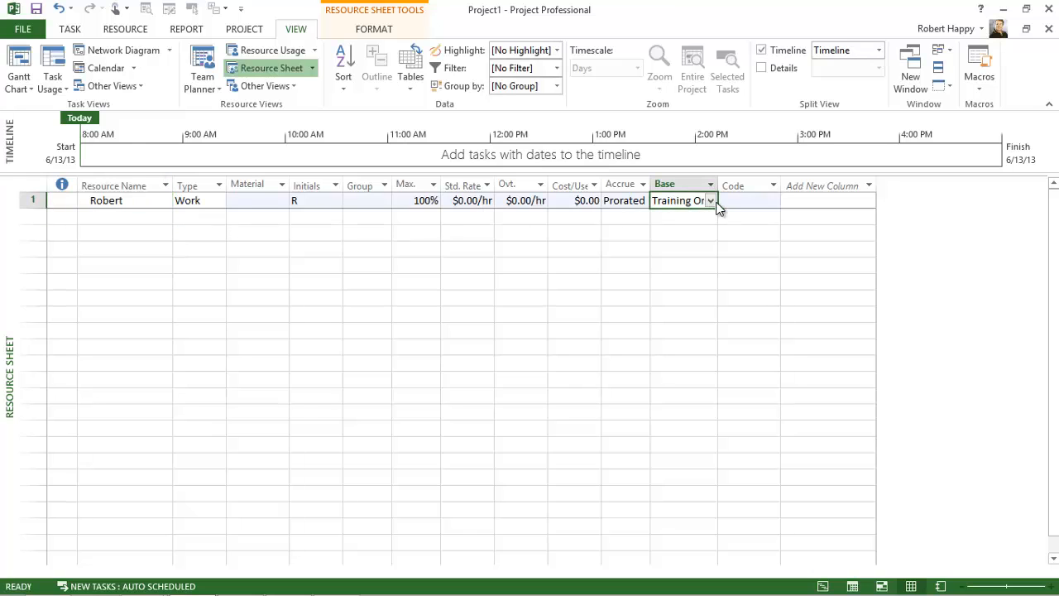
click(714, 202)
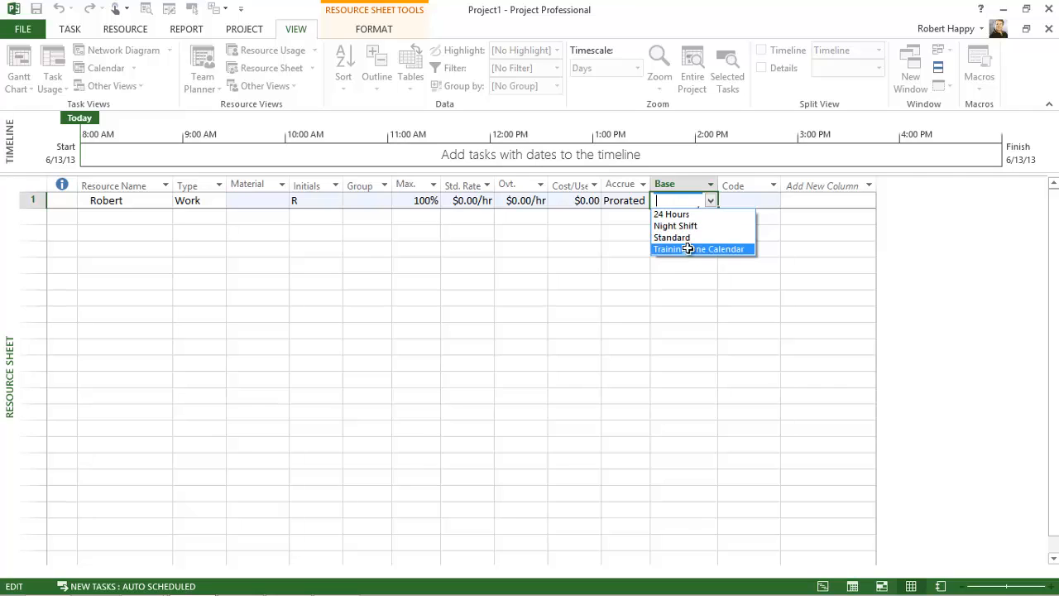
click(687, 248)
click(118, 200)
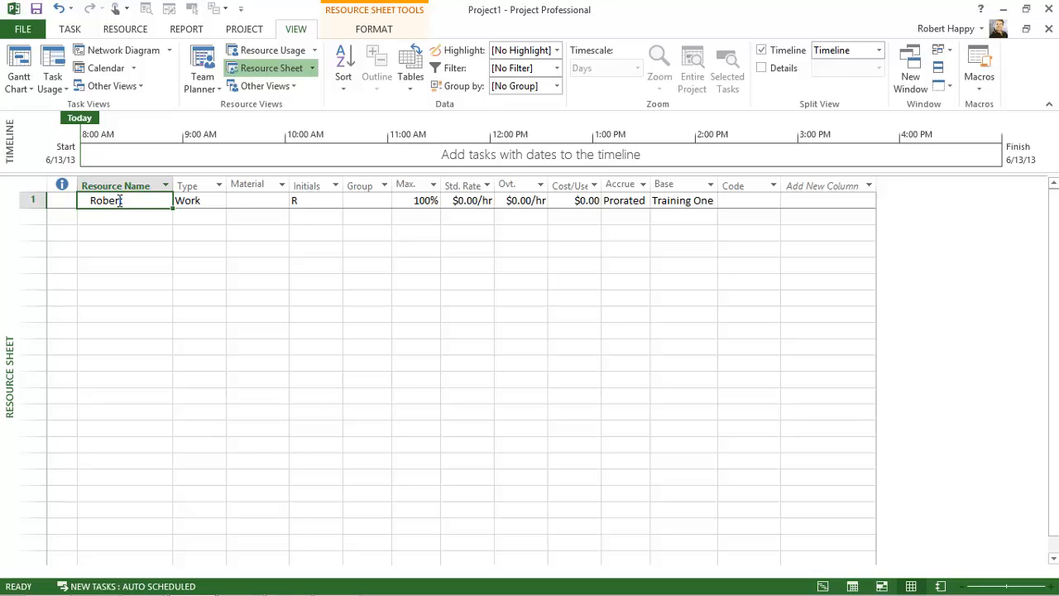
Step: Return to the Gantt Chart view, select Task 1 and bring up the project-level commands
click(19, 63)
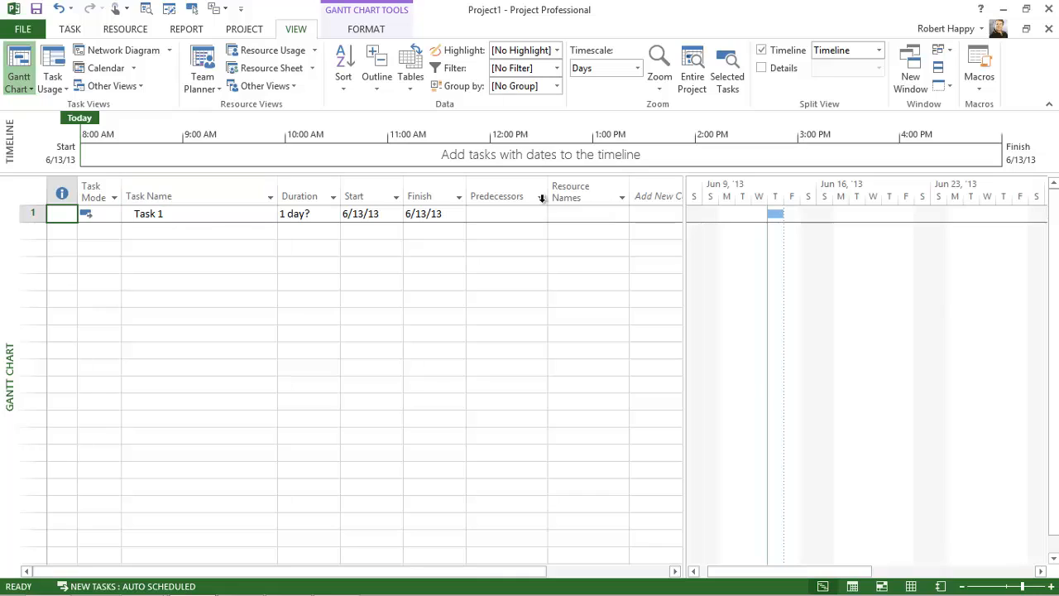
click(239, 214)
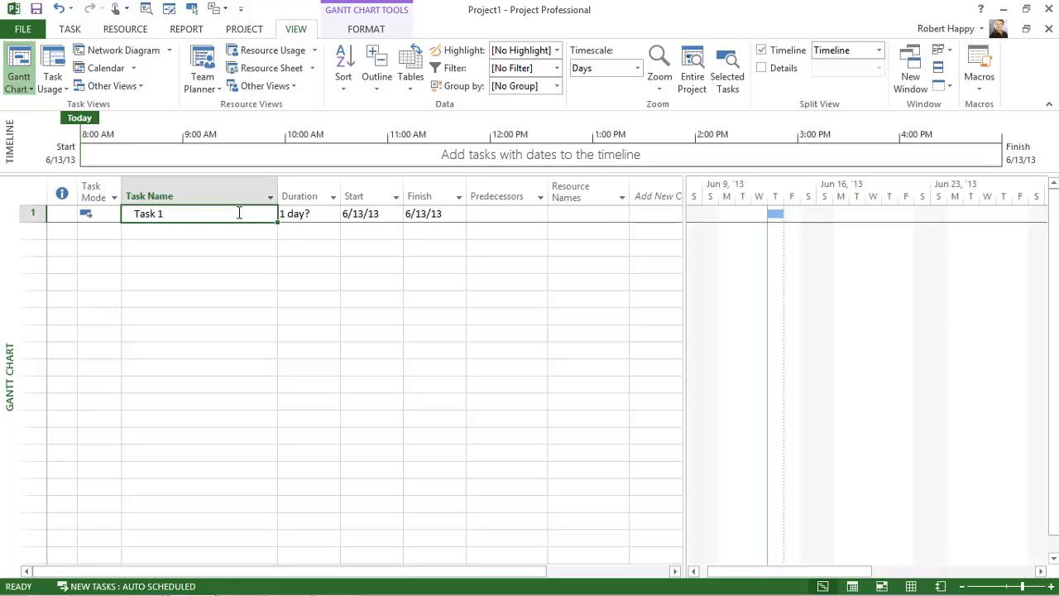
click(250, 31)
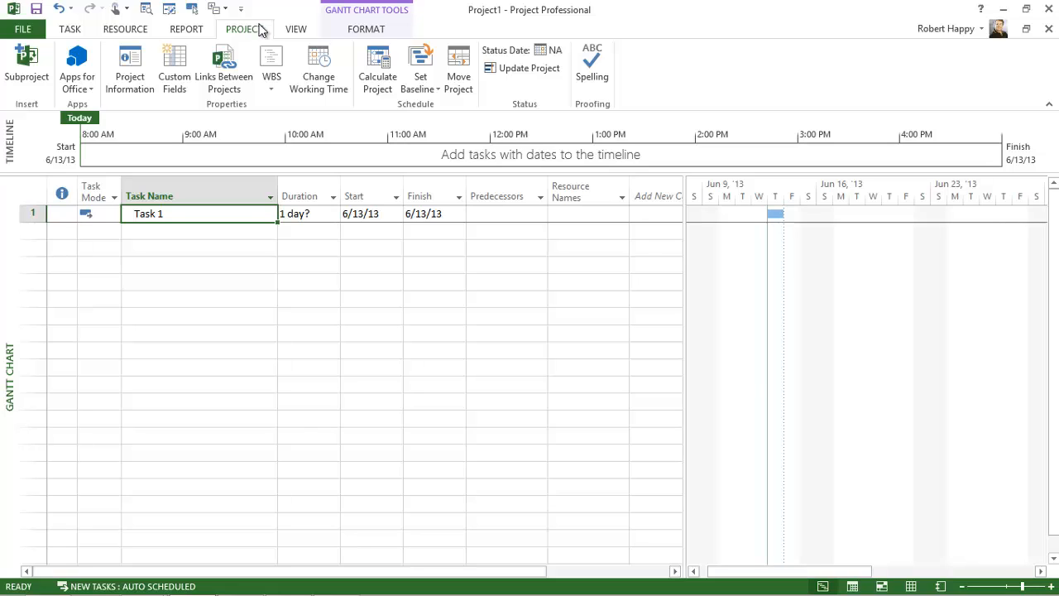